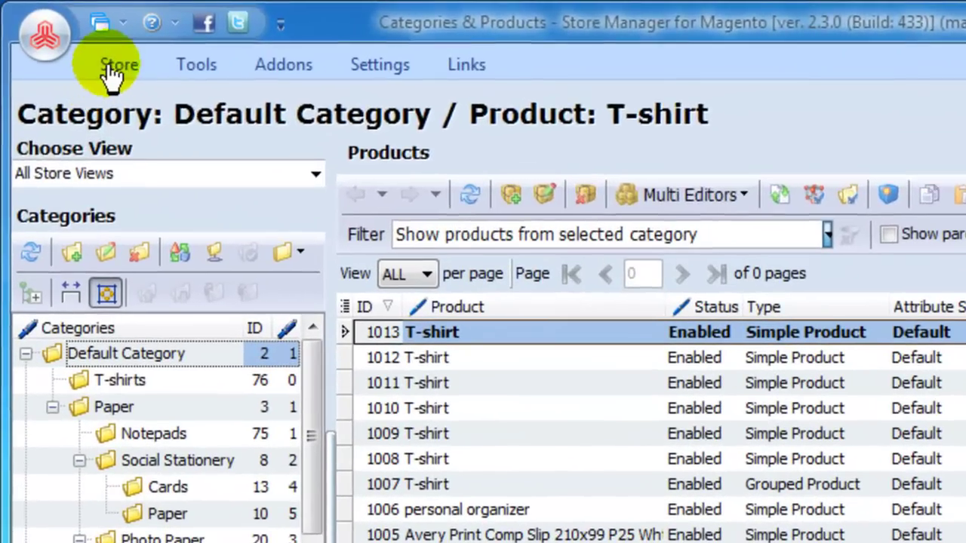
Step: Set the product grid filter to 'Show all products', then open and dismiss the T-shirt's context menu
left_click(59, 35)
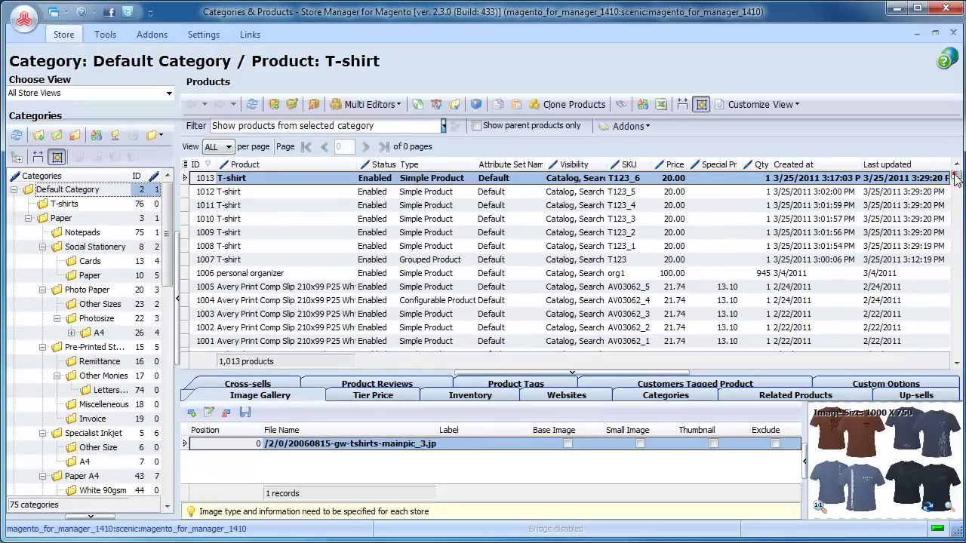
left_click_drag(948, 183, 952, 167)
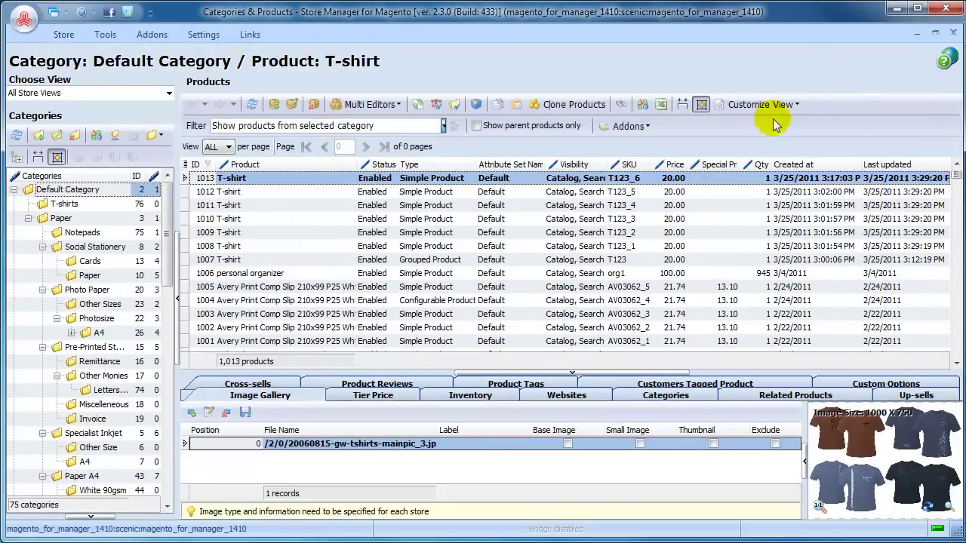
left_click(189, 126)
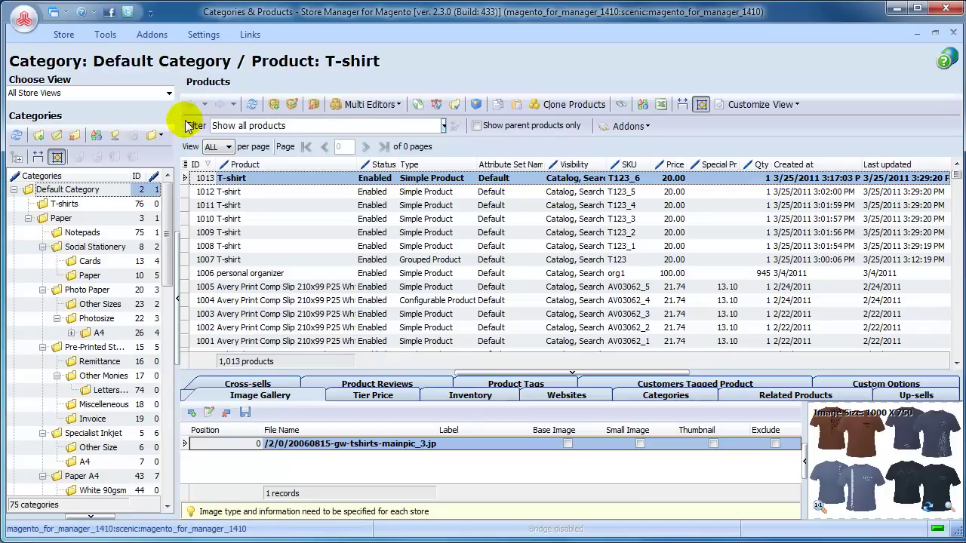
right_click(277, 181)
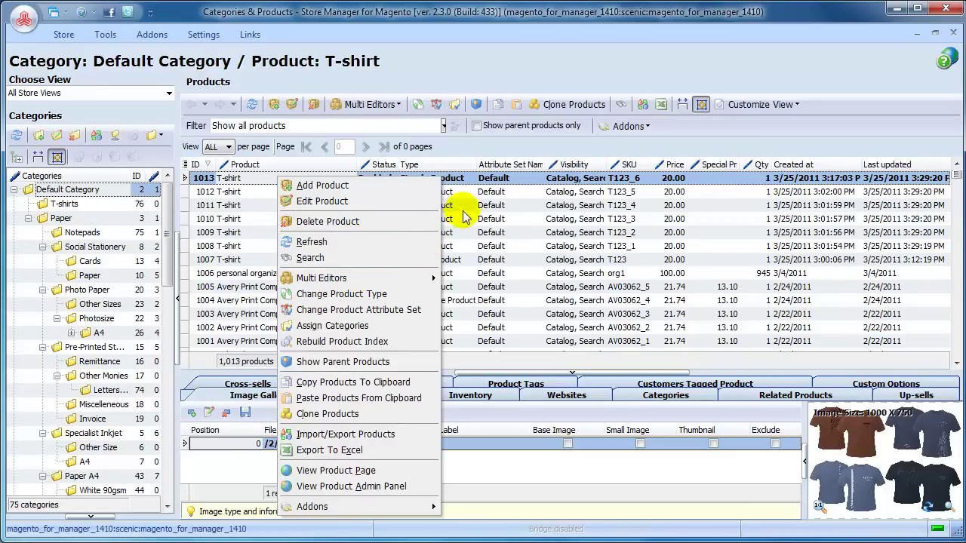
left_click(464, 179)
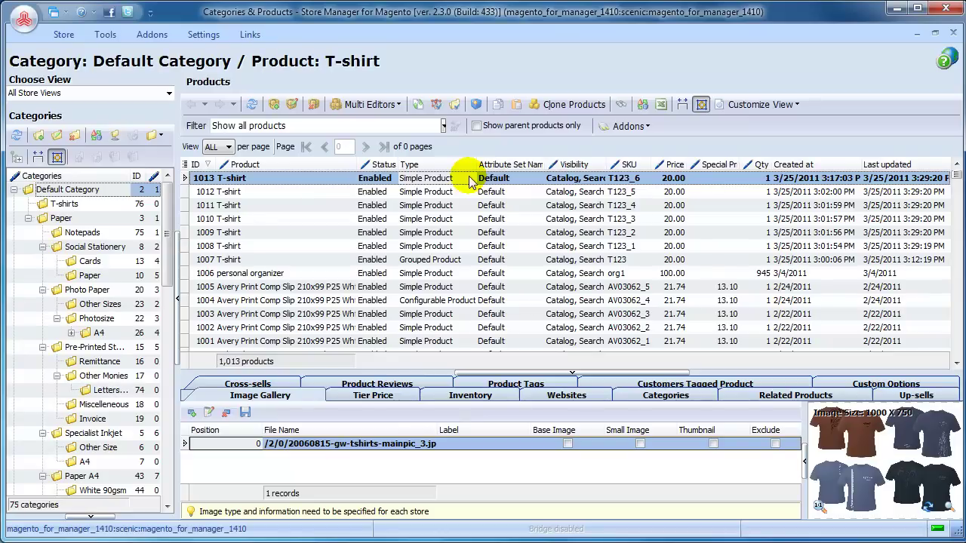
left_click(290, 105)
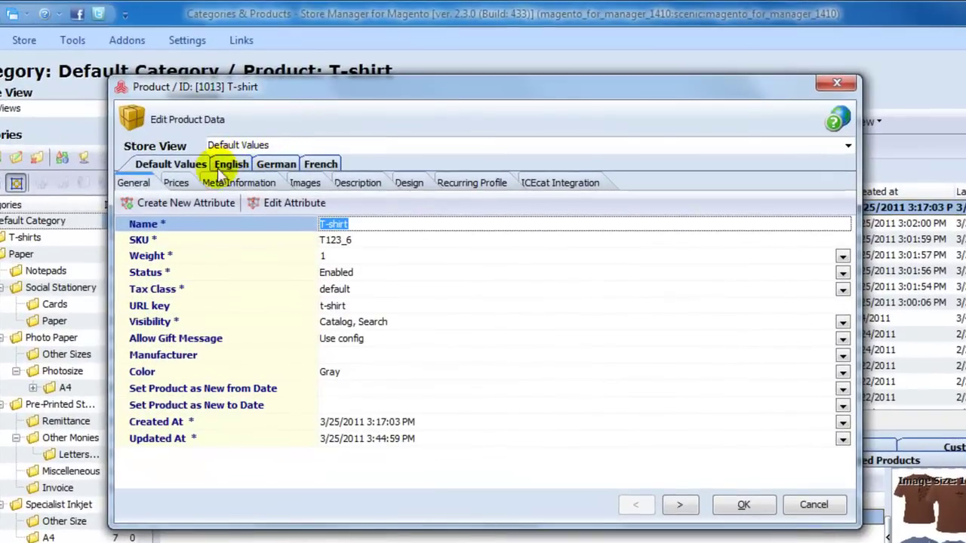
left_click(185, 183)
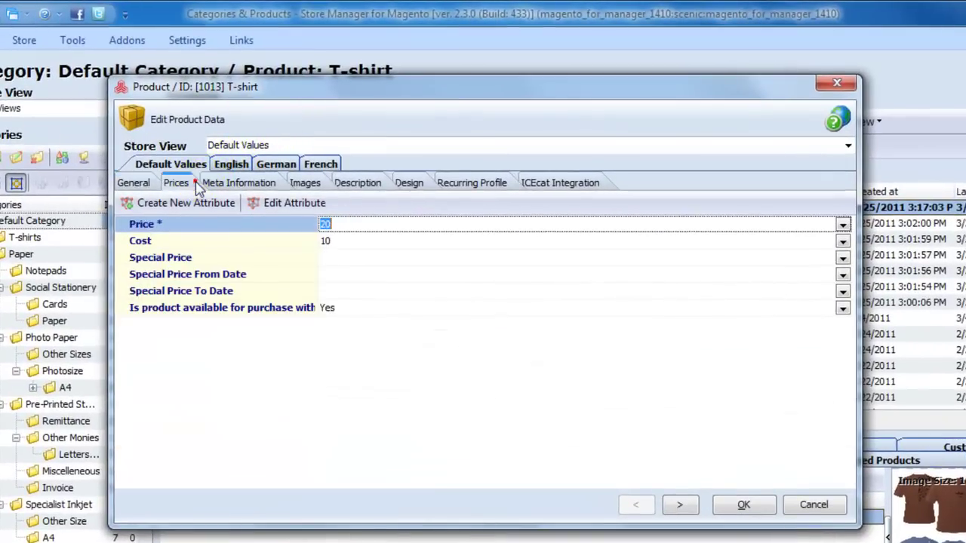
left_click(273, 184)
left_click(313, 186)
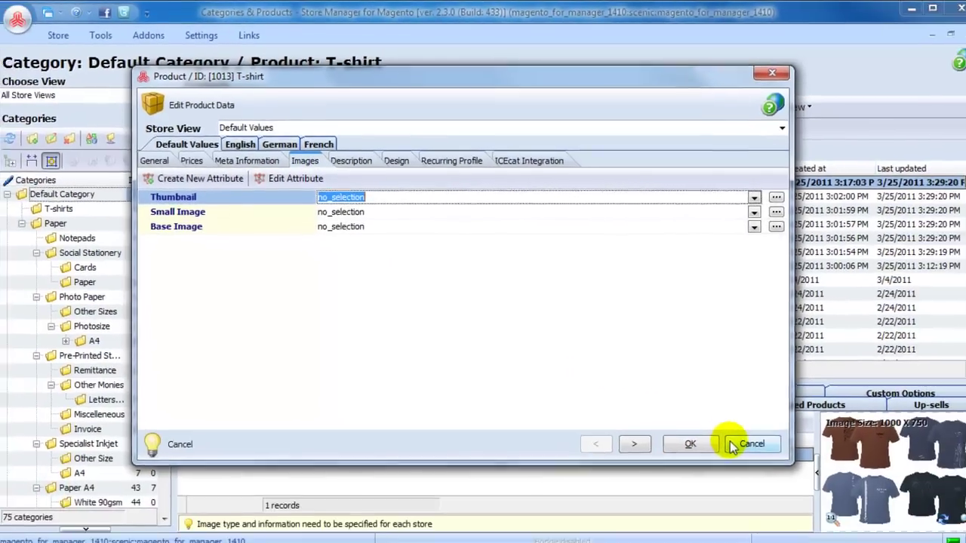
left_click(748, 444)
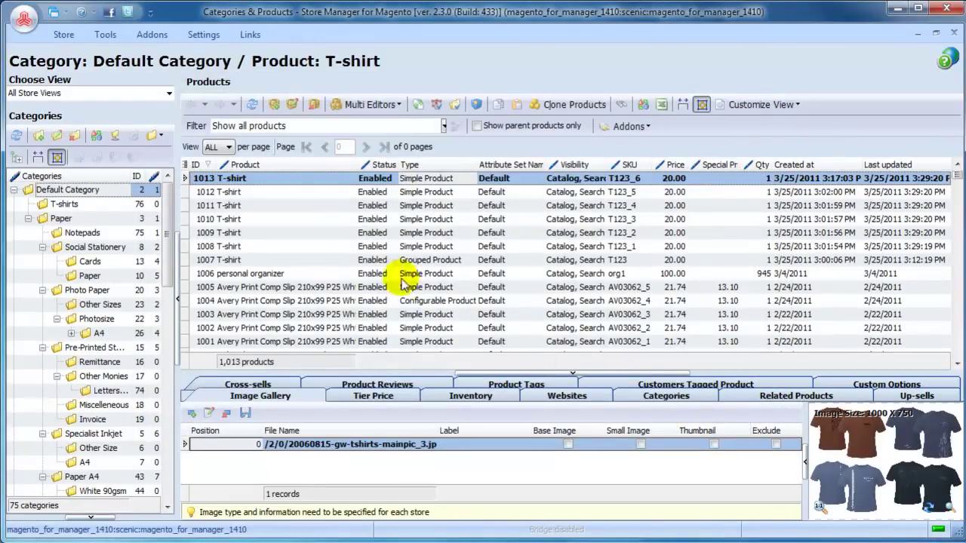
left_click(362, 219, "shift")
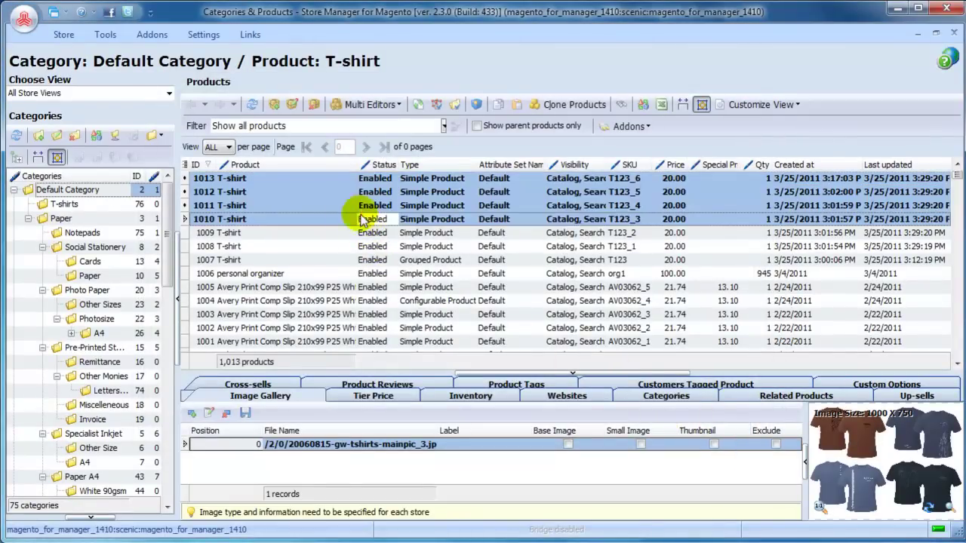
left_click(313, 104)
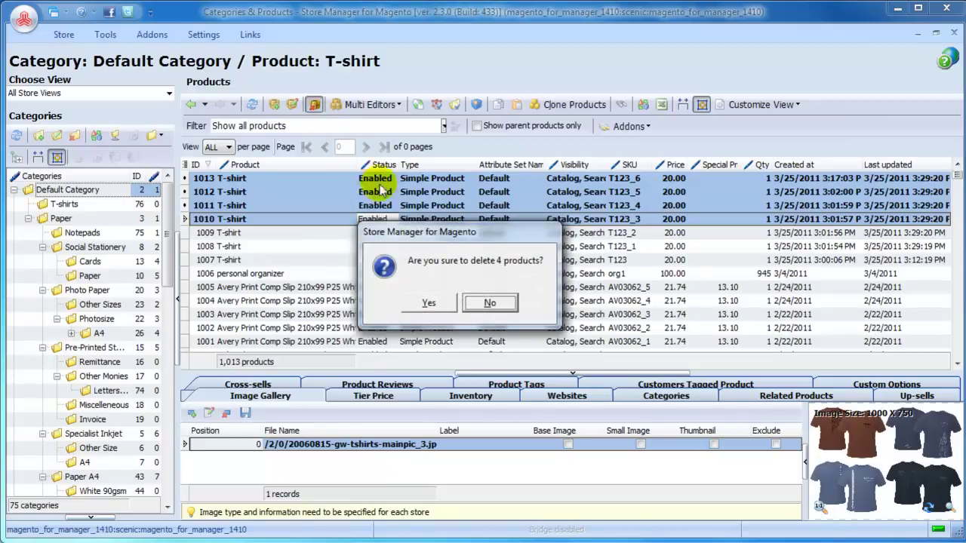
left_click(485, 303)
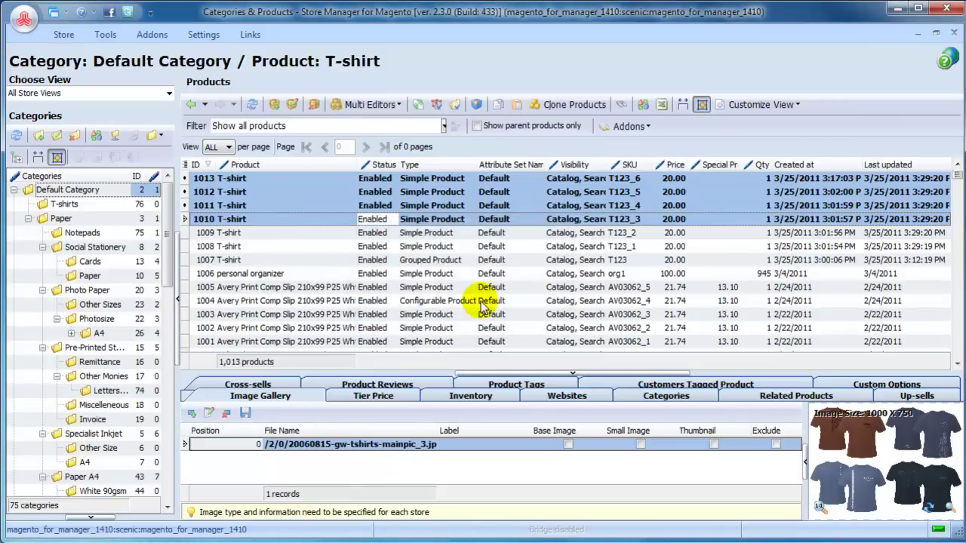
left_click(392, 181)
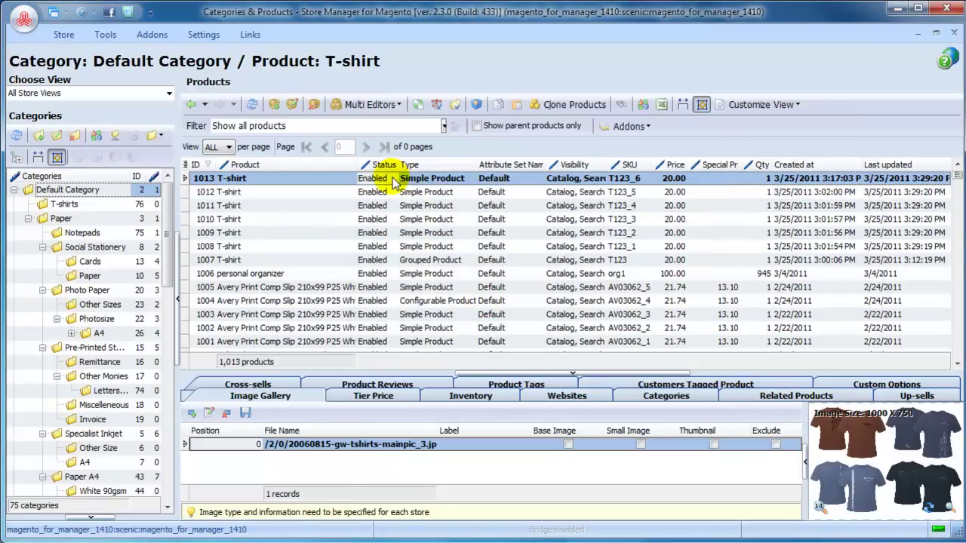
left_click(399, 105)
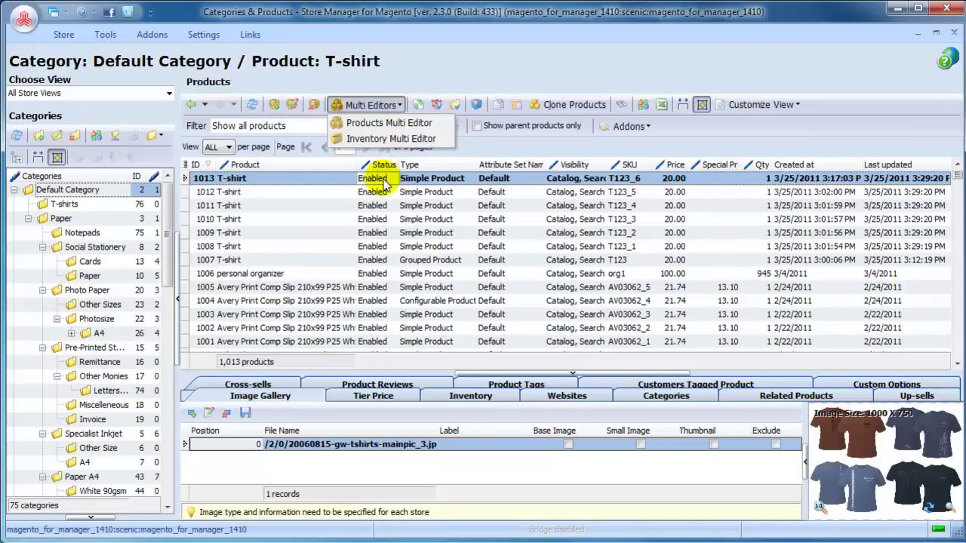
left_click(383, 183)
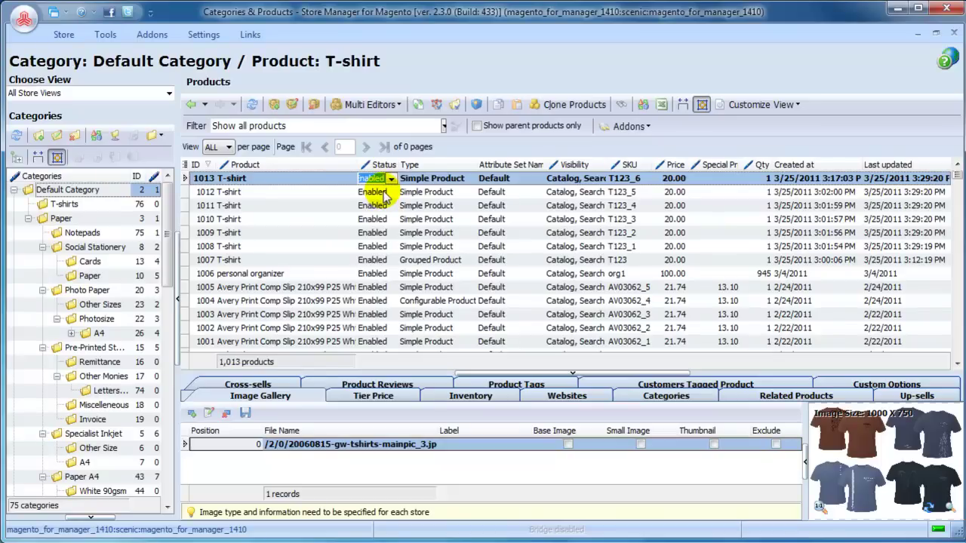
left_click(384, 194)
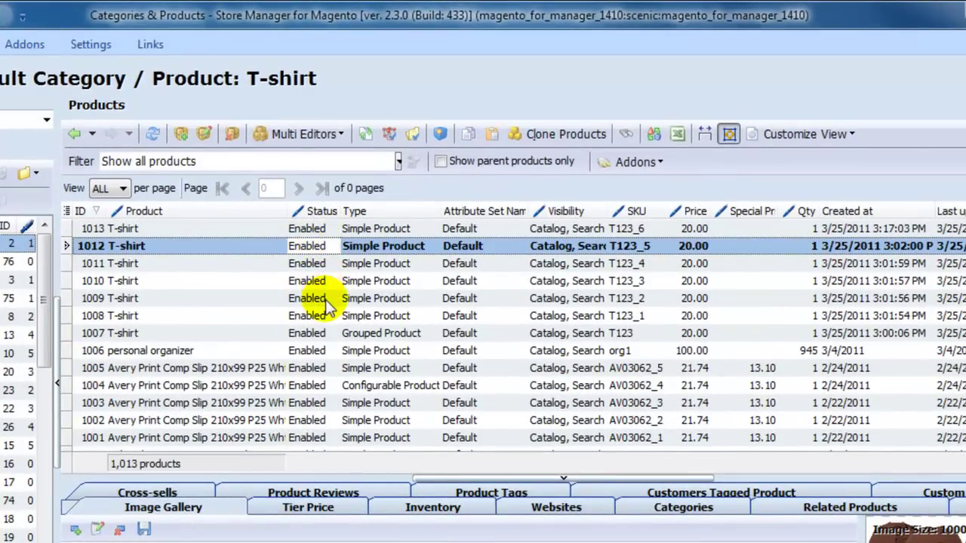
left_click(326, 302, "shift")
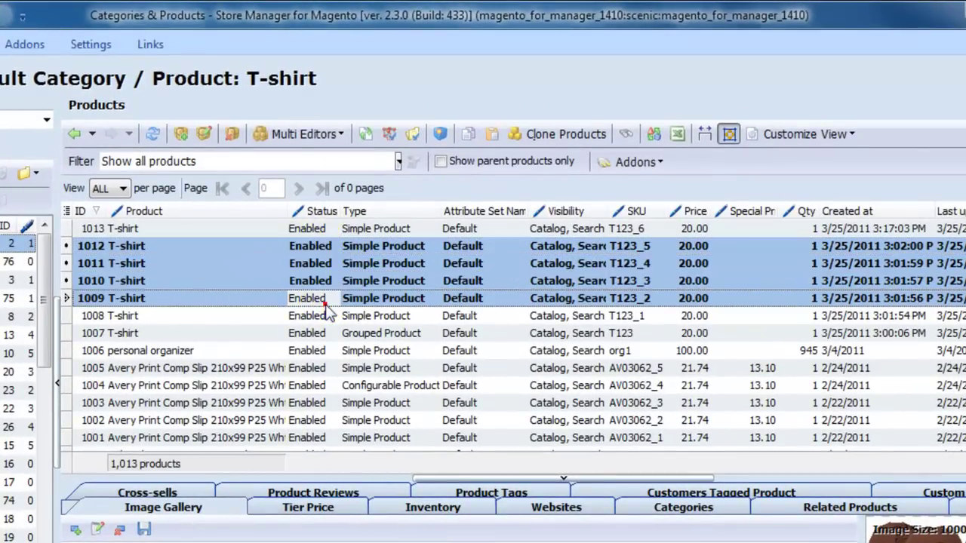
left_click(365, 134)
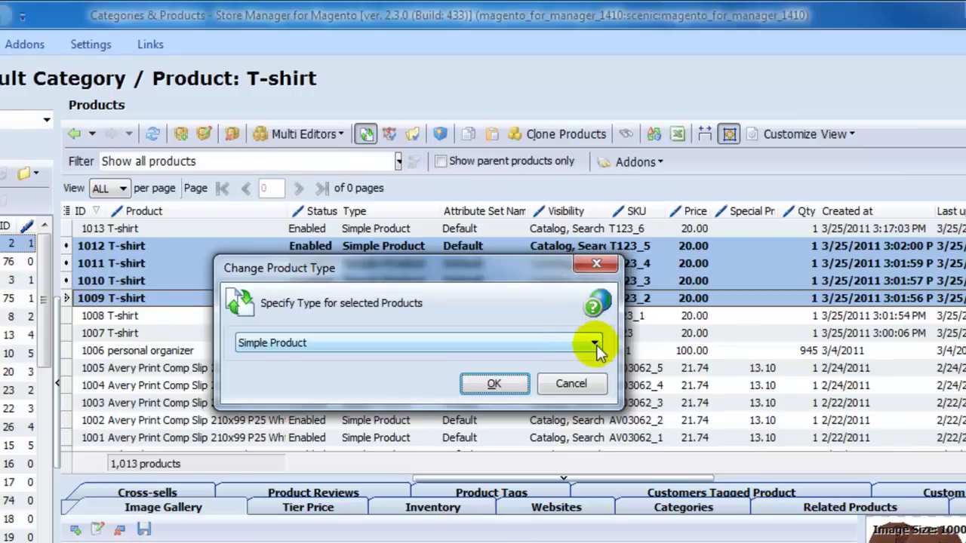
left_click(594, 344)
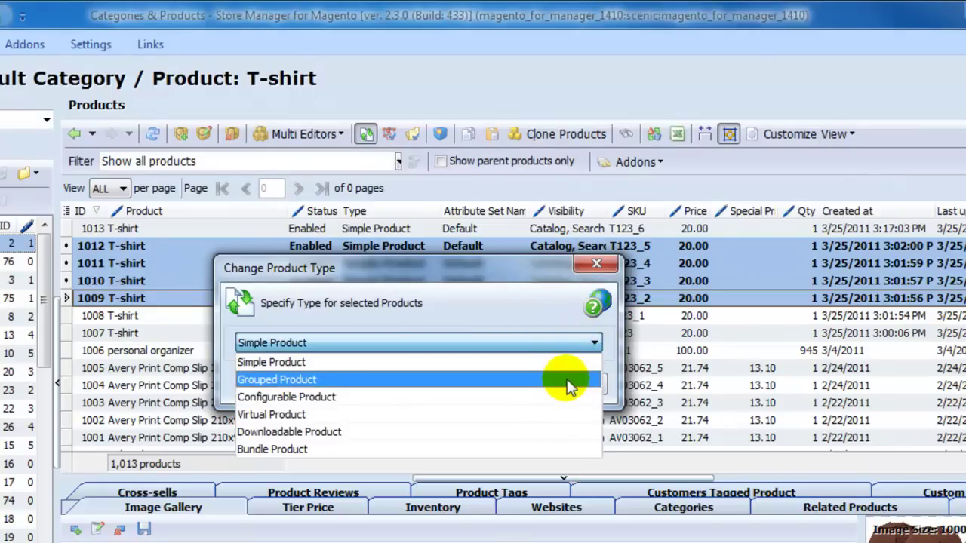
left_click(540, 318)
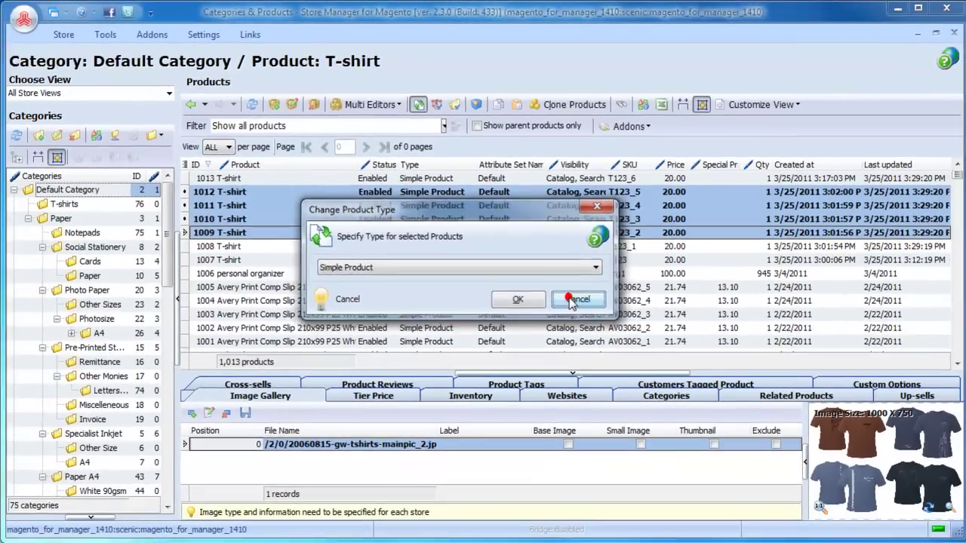
left_click(574, 300)
left_click(230, 192)
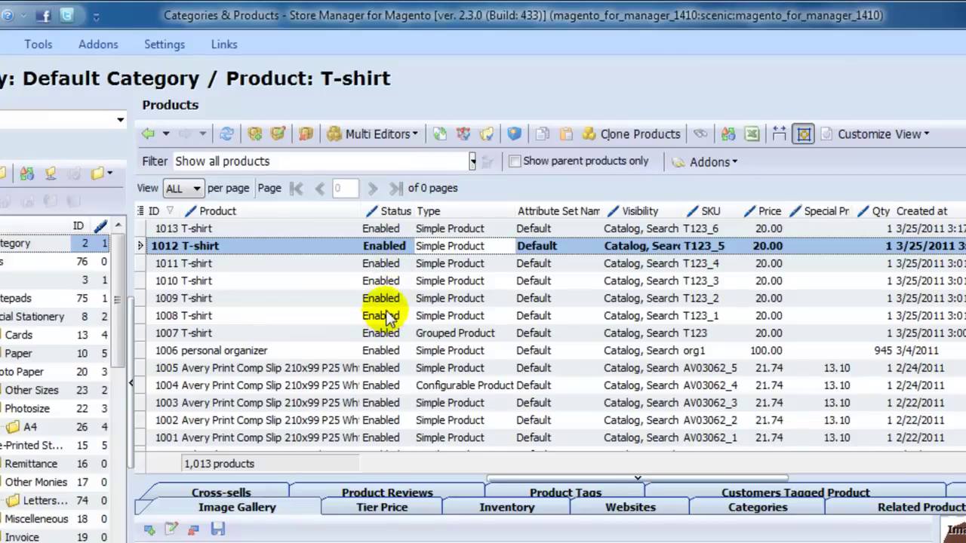
Step: Change the attribute set of T-shirts 1012–1008 to 'Shirts T', then reselect them
left_click(381, 316, "shift")
left_click(462, 133)
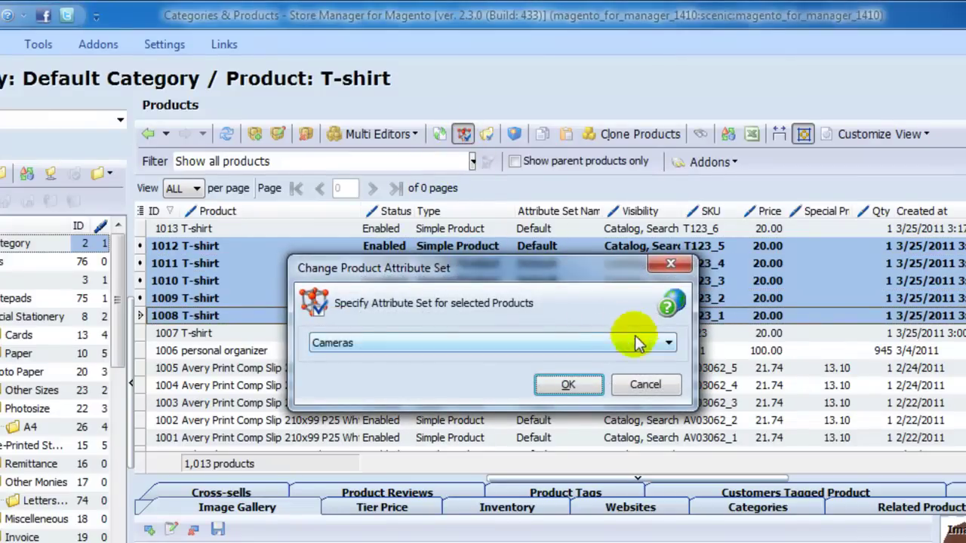
left_click(665, 344)
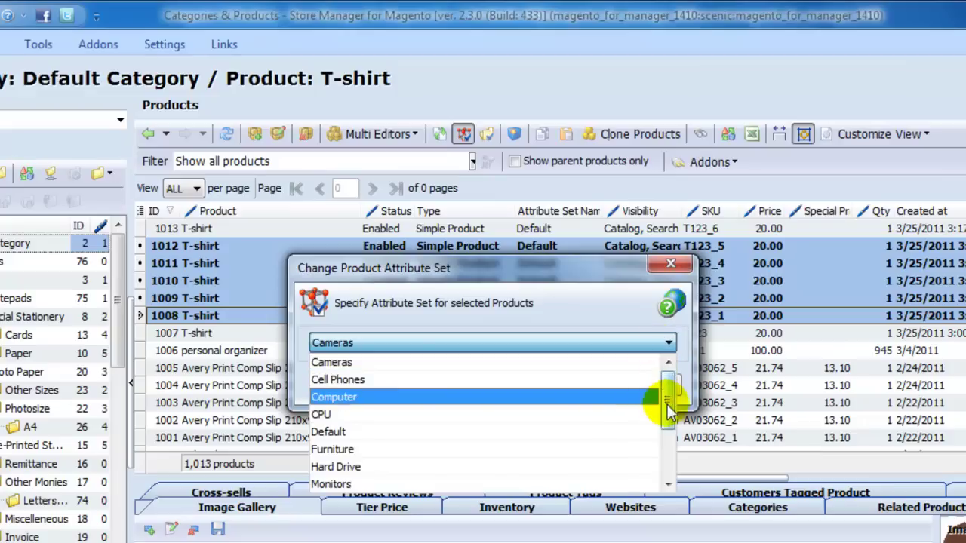
left_click_drag(667, 396, 667, 411)
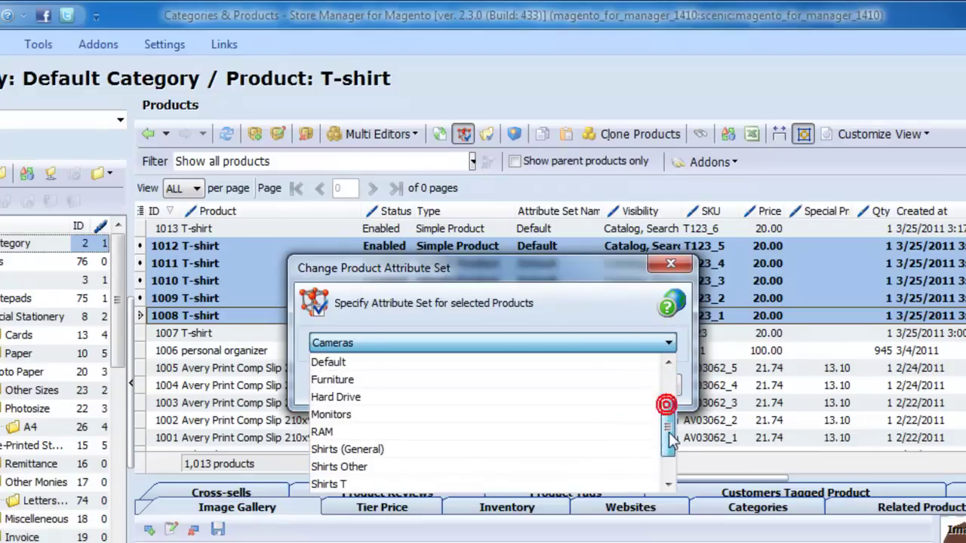
left_click(546, 488)
left_click(550, 385)
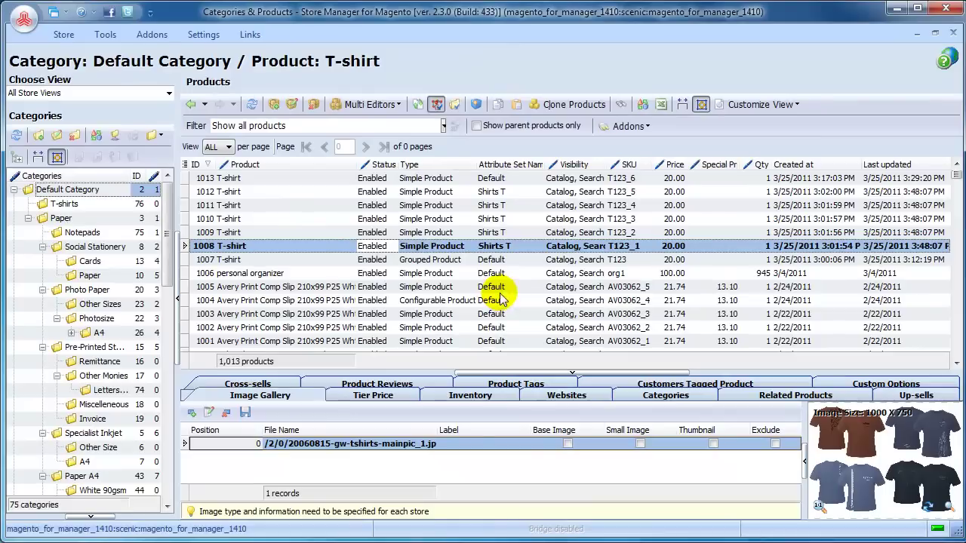
left_click(427, 191, "shift")
Step: Assign the selected T-shirts to Default Category and the T-shirts category
left_click(456, 107)
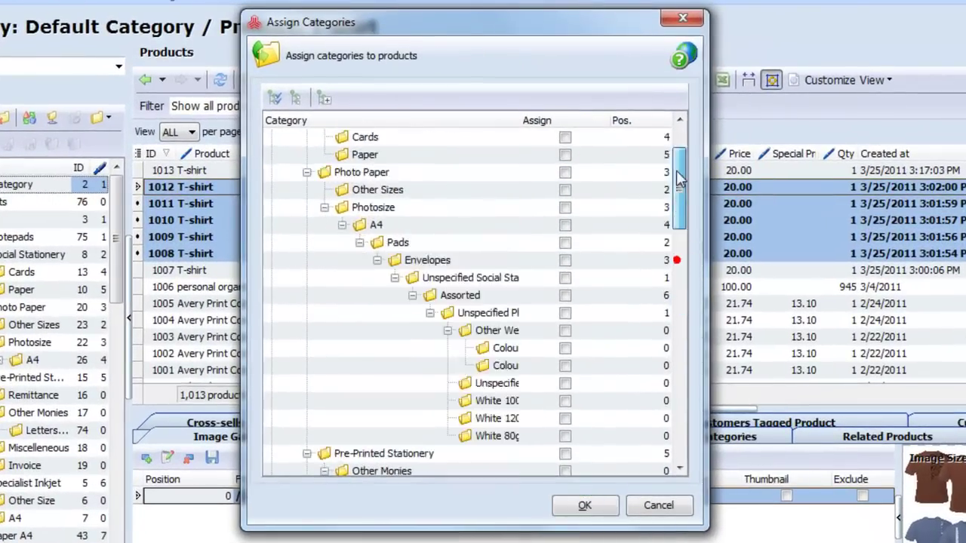
left_click_drag(683, 261, 676, 134)
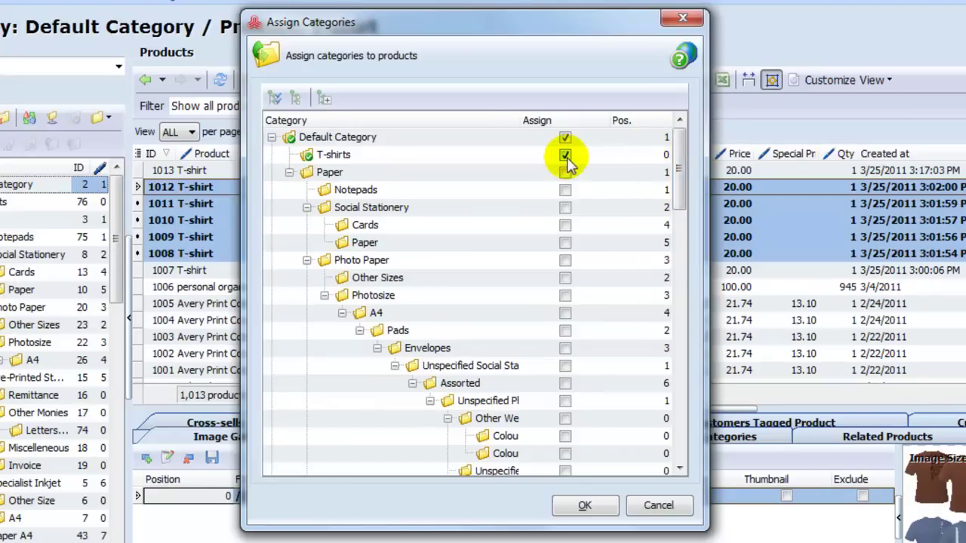
left_click(587, 499)
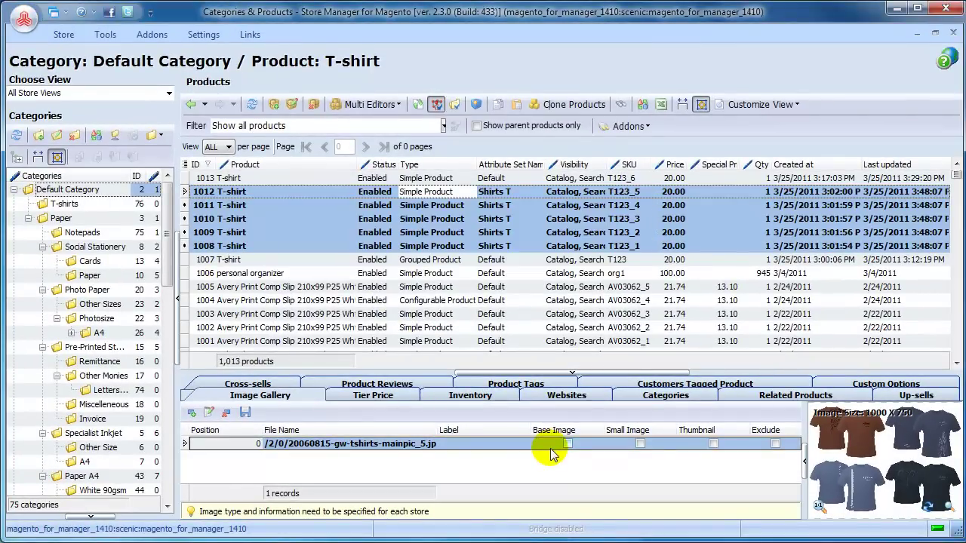
left_click(436, 191)
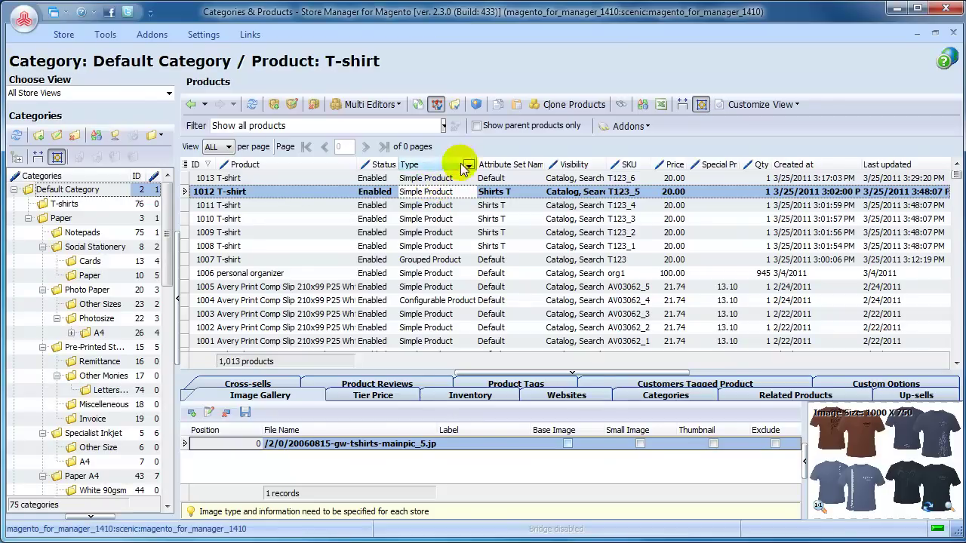
left_click(476, 106)
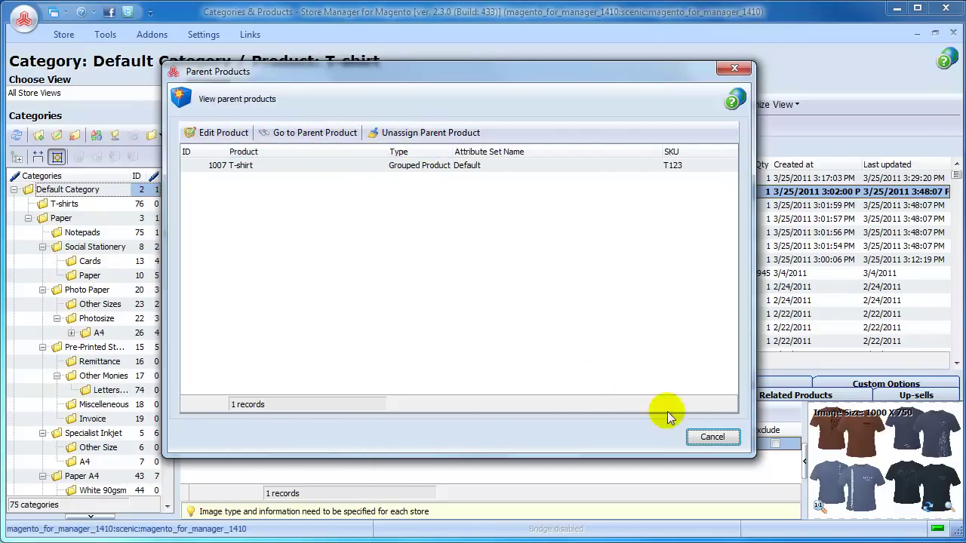
left_click(711, 438)
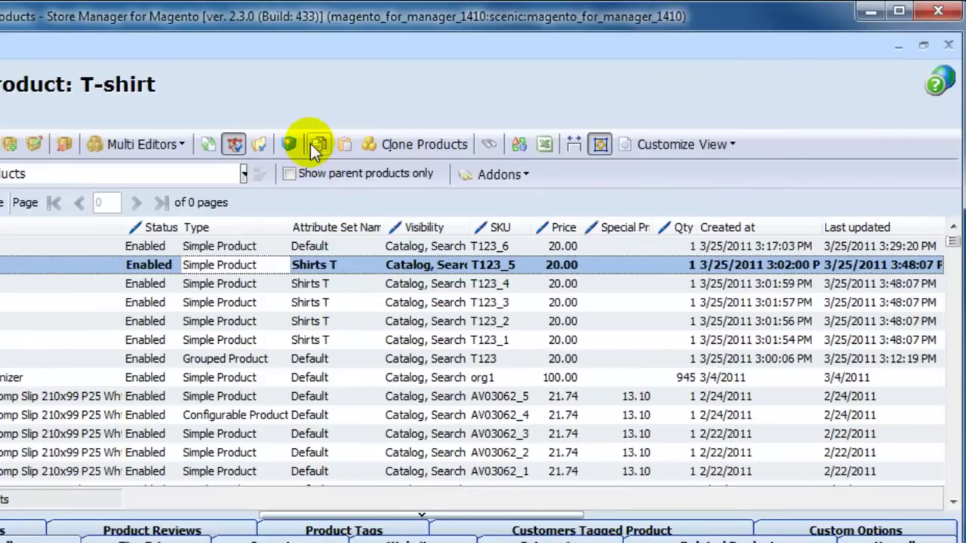
Step: Copy T-shirt 1012, paste it as new product 1014, and open Fast Products Search
left_click(315, 147)
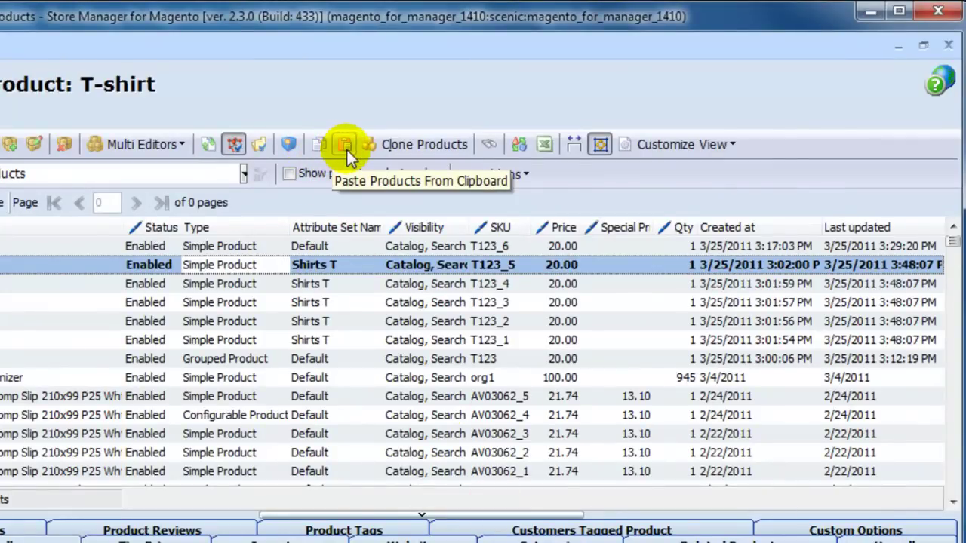
left_click(368, 145)
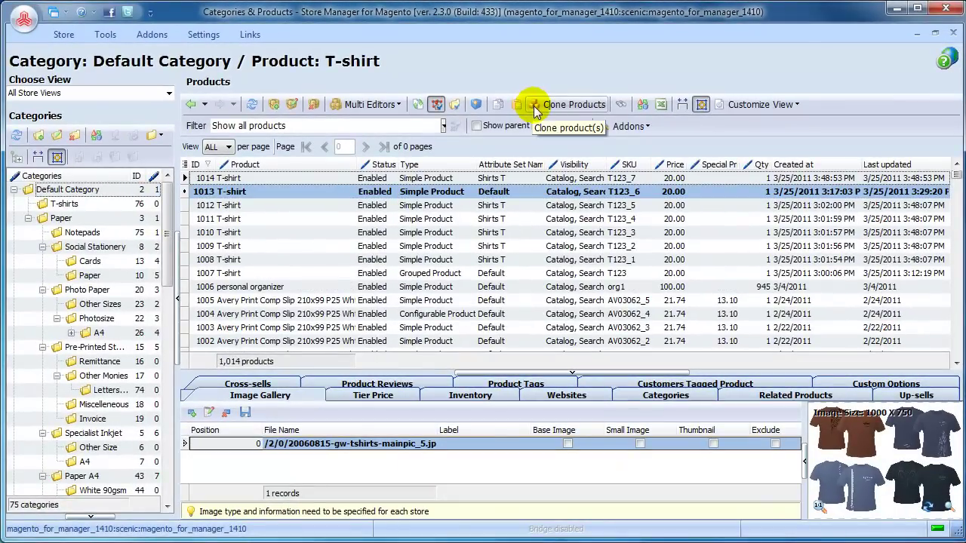
left_click(617, 107)
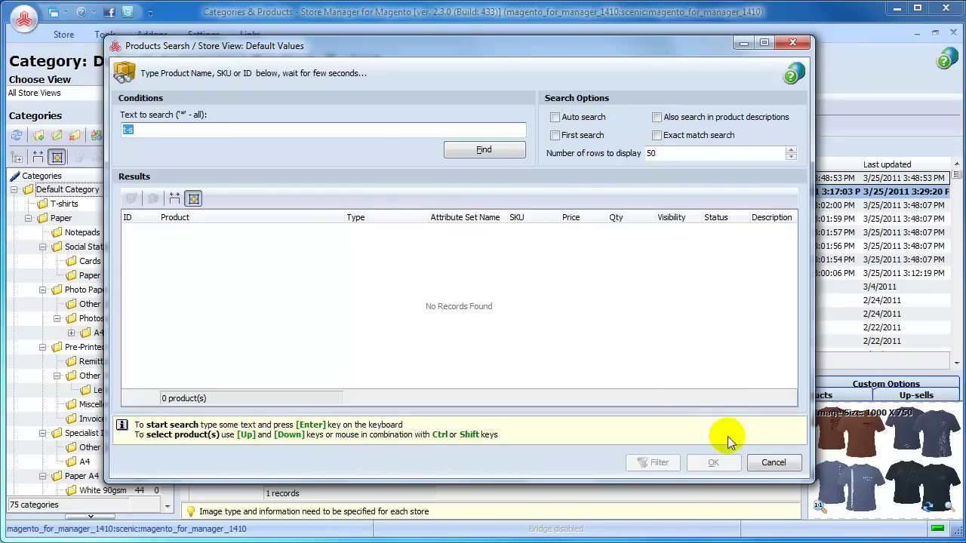
Step: Cancel Products Search and use Adjust Column Widths to fit the grid columns
left_click(760, 469)
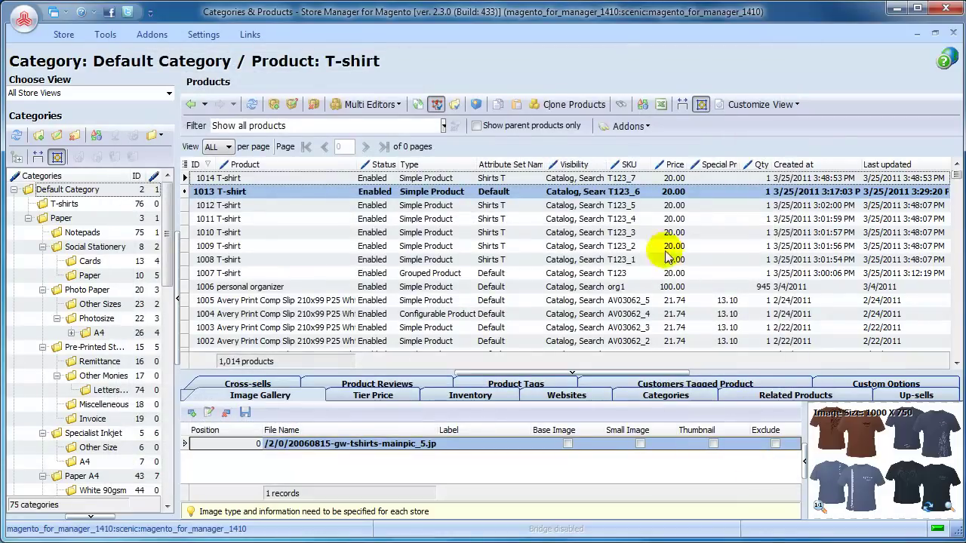
left_click(658, 112)
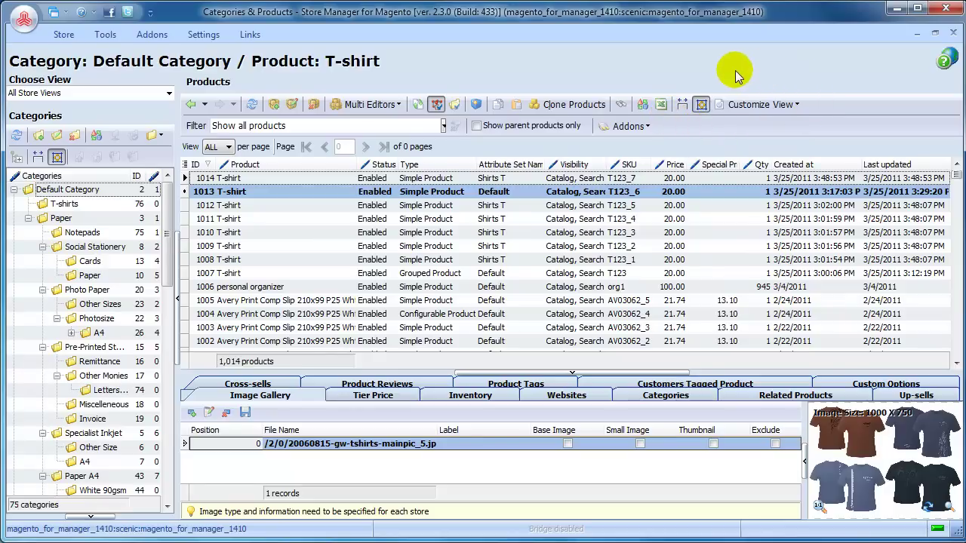
left_click(682, 104)
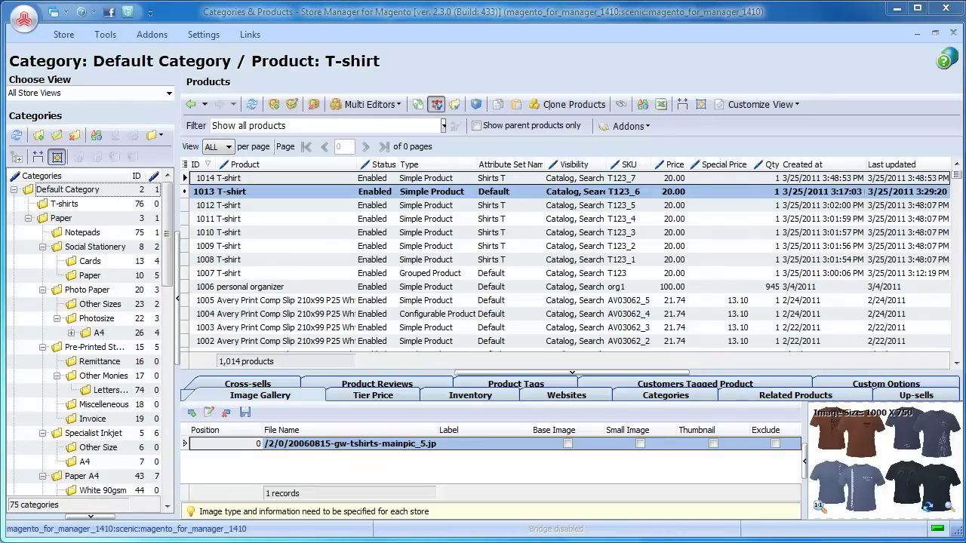
Step: Turn on Column Auto Width so the product grid columns fit the grid
left_click(681, 104)
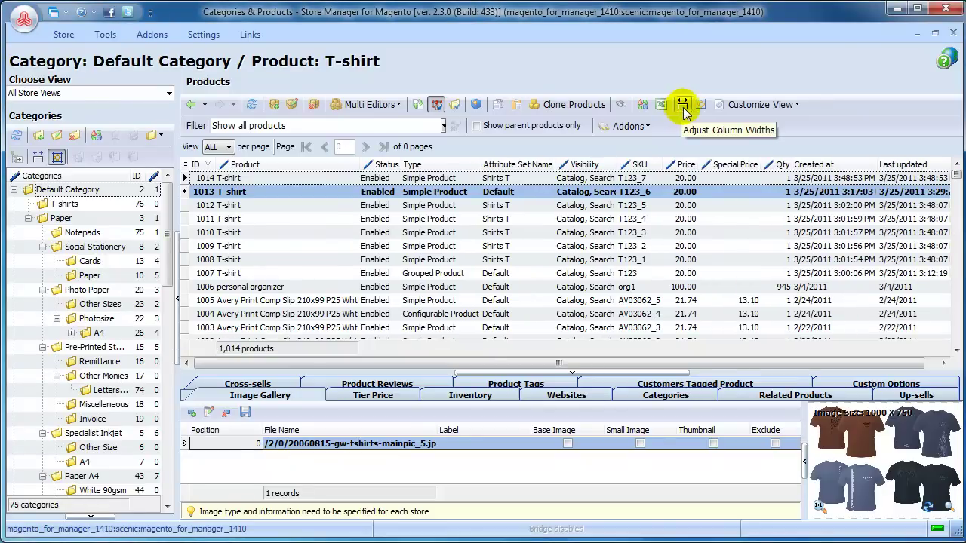
left_click(700, 105)
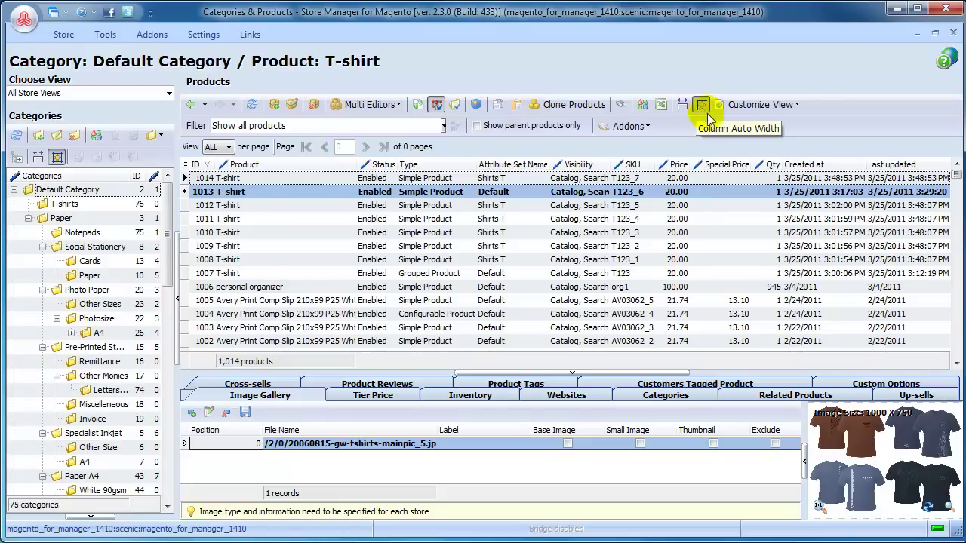
left_click(700, 107)
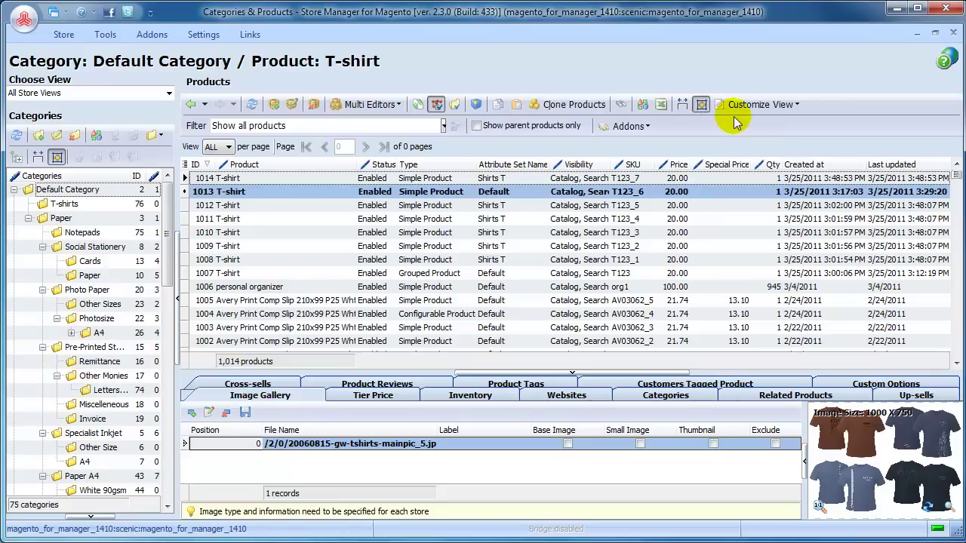
Step: Enable Group Box and Filter Row under Customize View
left_click(795, 106)
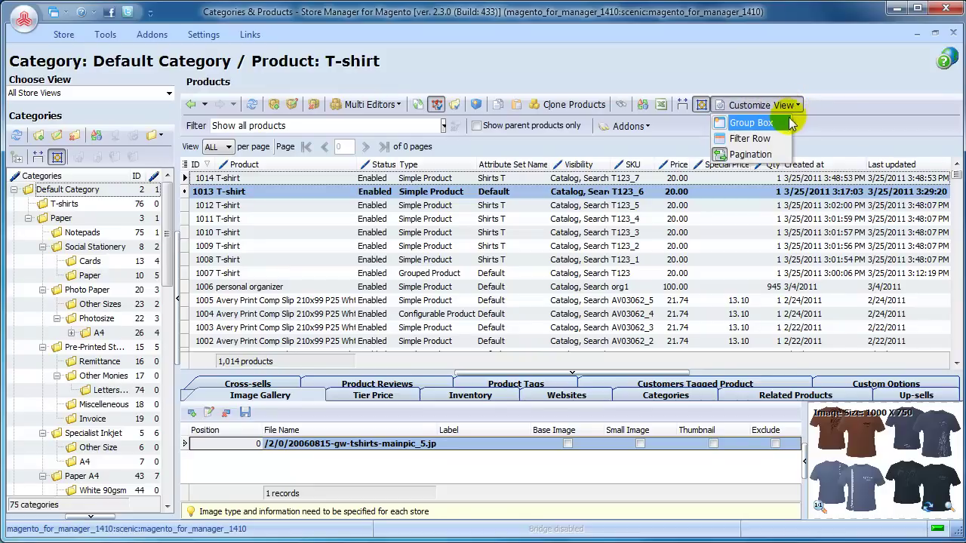
left_click(784, 122)
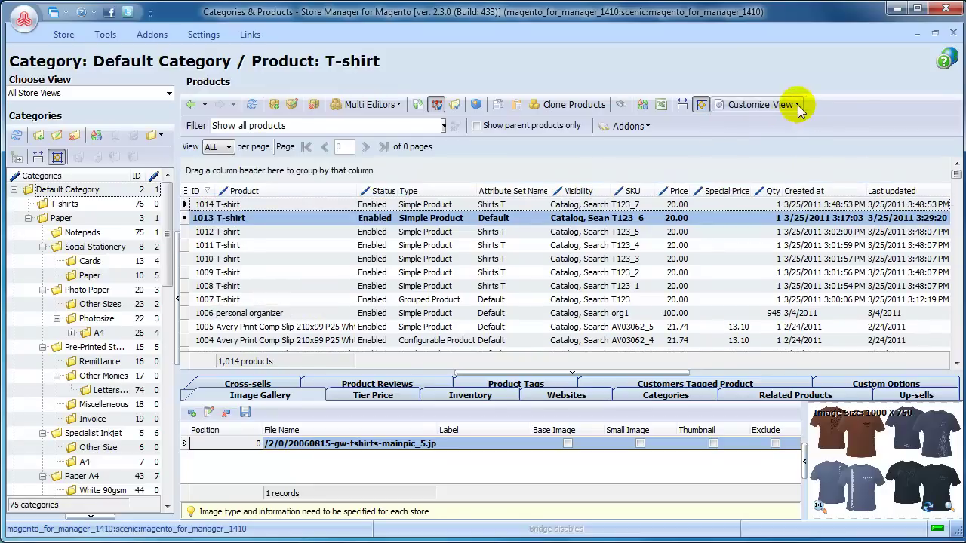
left_click(795, 105)
left_click(785, 134)
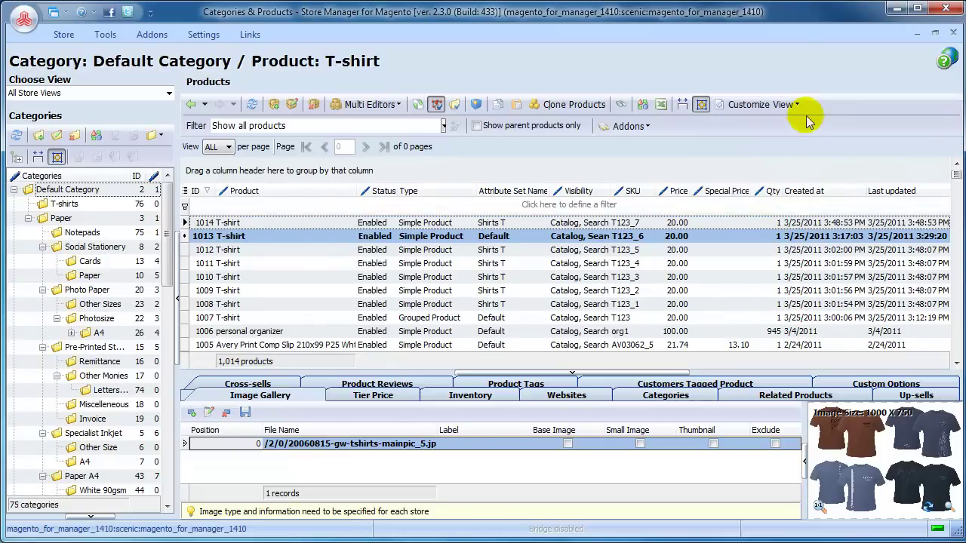
left_click(796, 105)
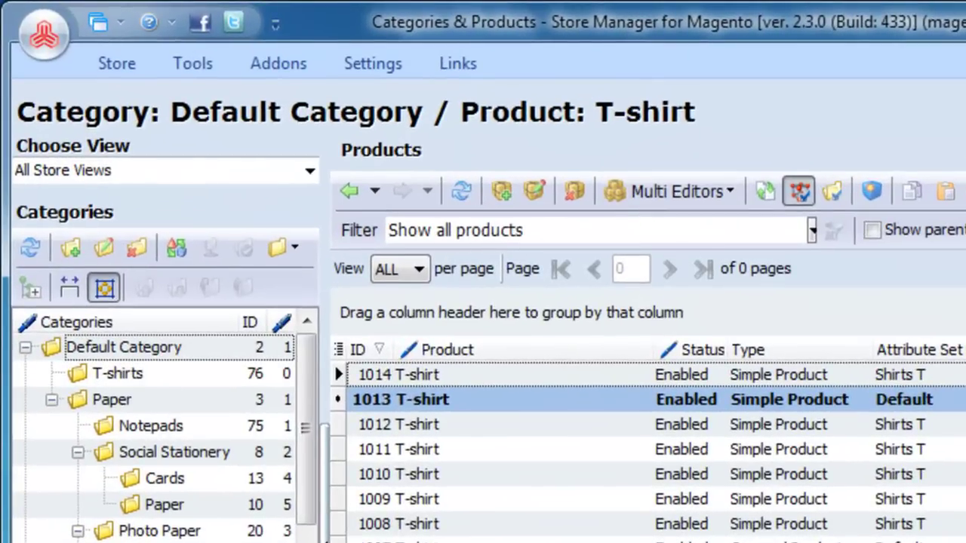
Step: Keep 'Show all products', move Status after Type, and open the Attribute Set and SKU filters
left_click(813, 231)
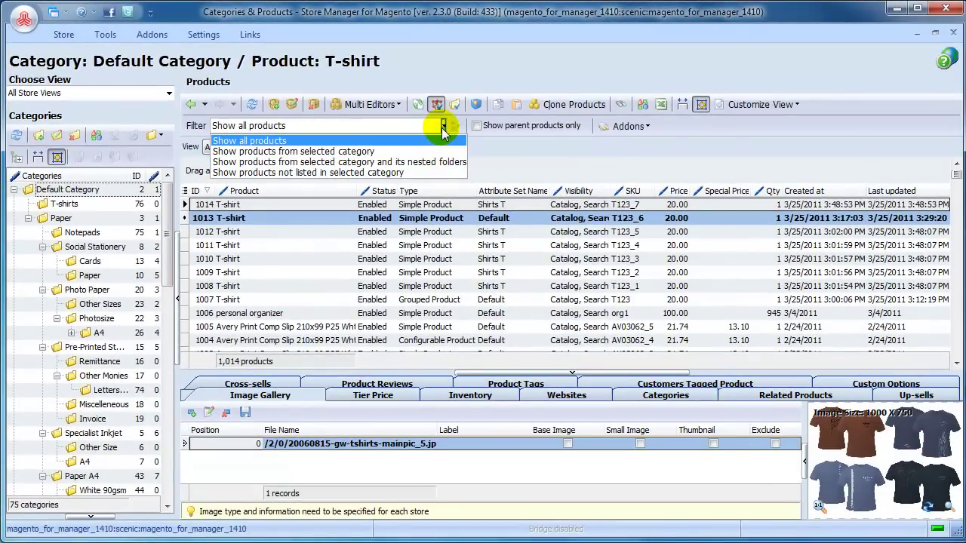
left_click(443, 127)
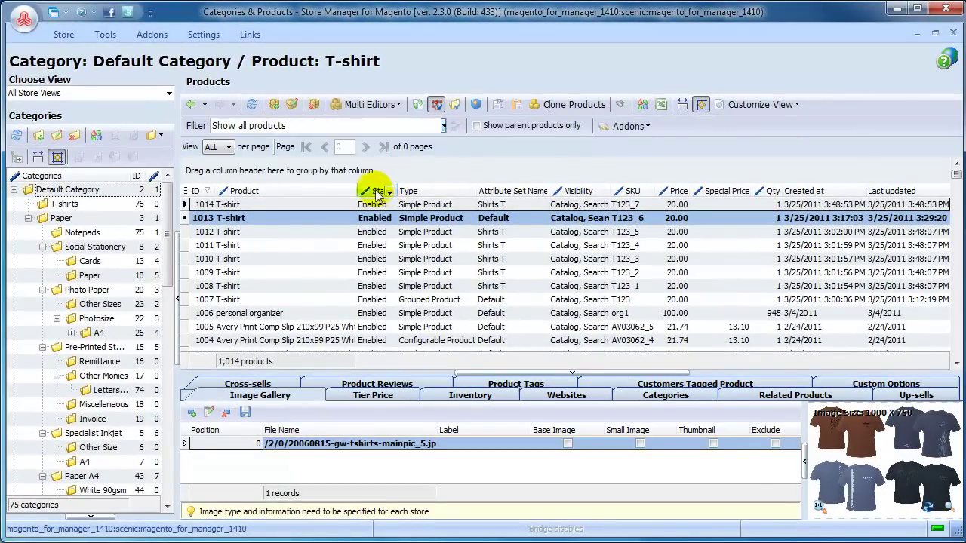
left_click_drag(375, 192, 445, 193)
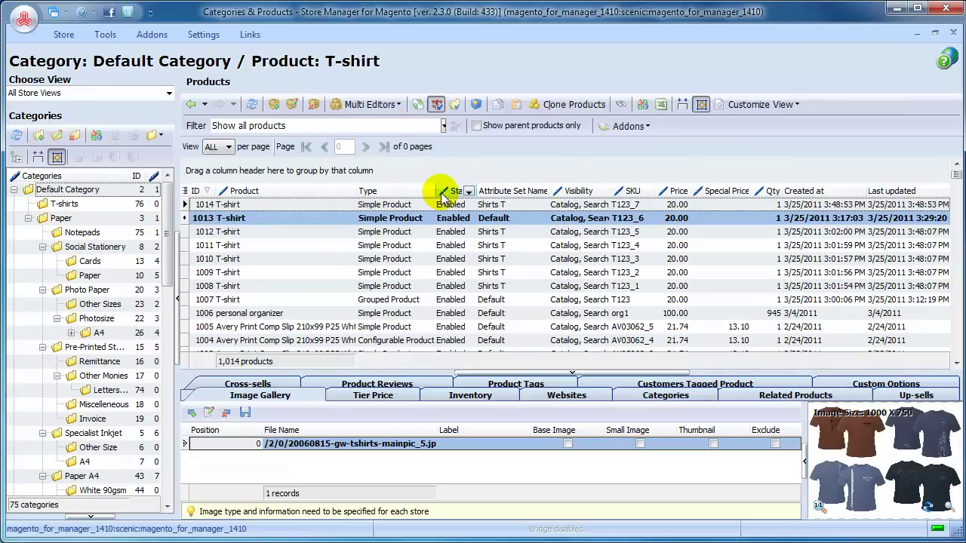
left_click(541, 191)
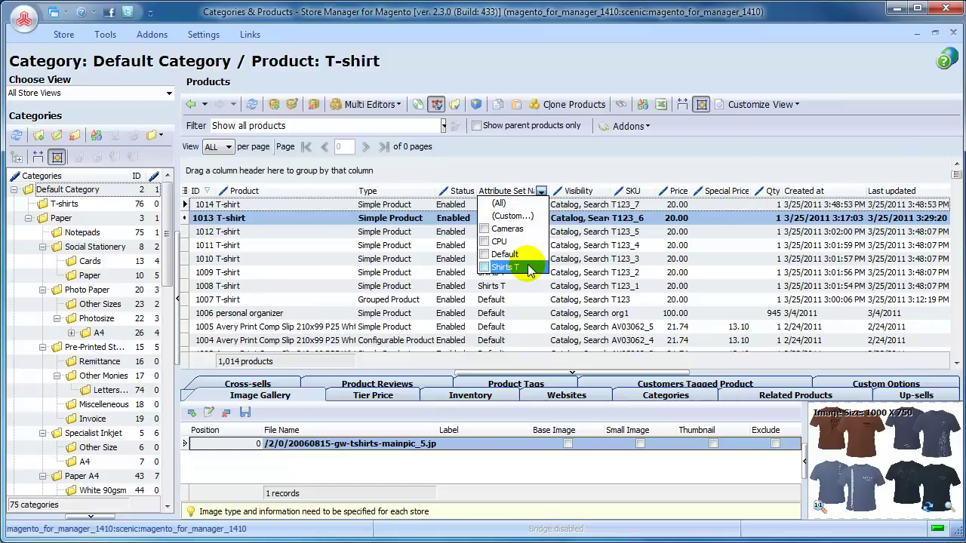
left_click(647, 191)
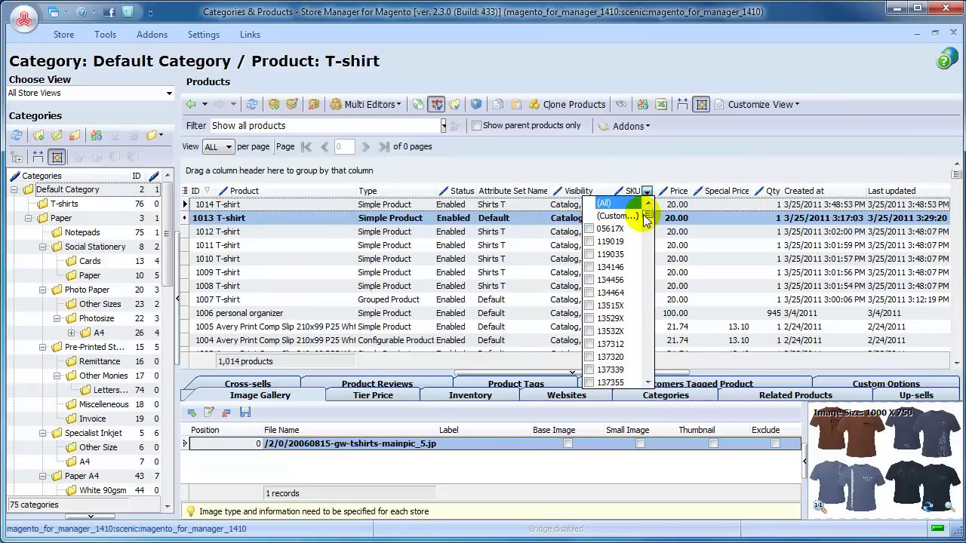
left_click(676, 206)
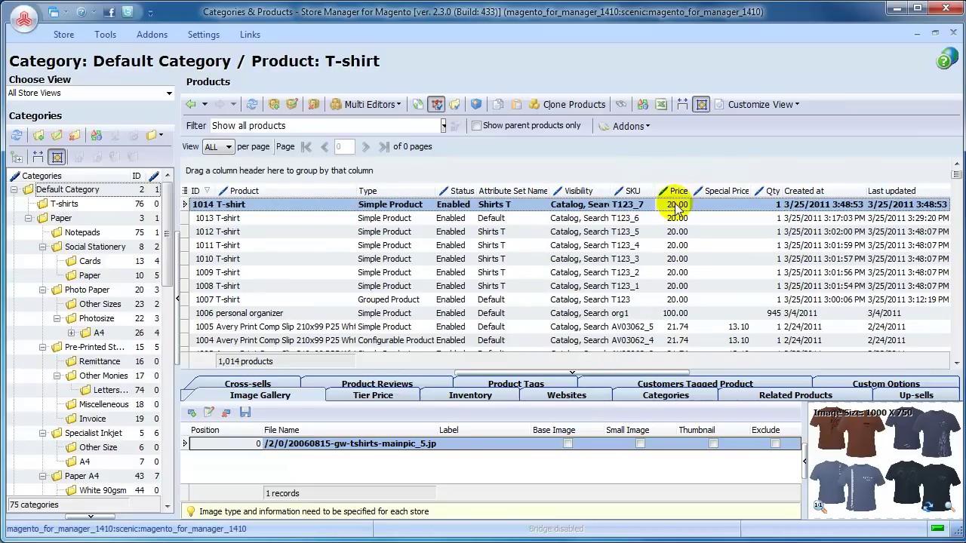